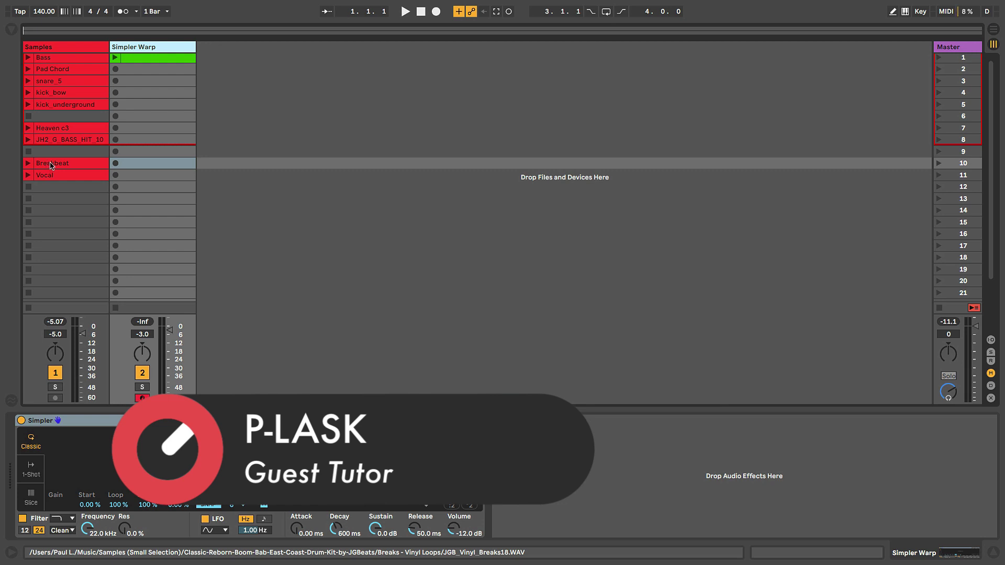
Load the Breakbeat sample JGB_Vinyl_Breaks18 into Simpler and reset the Simpler Warp track volume to 0 dB.
drag(51, 165, 236, 460)
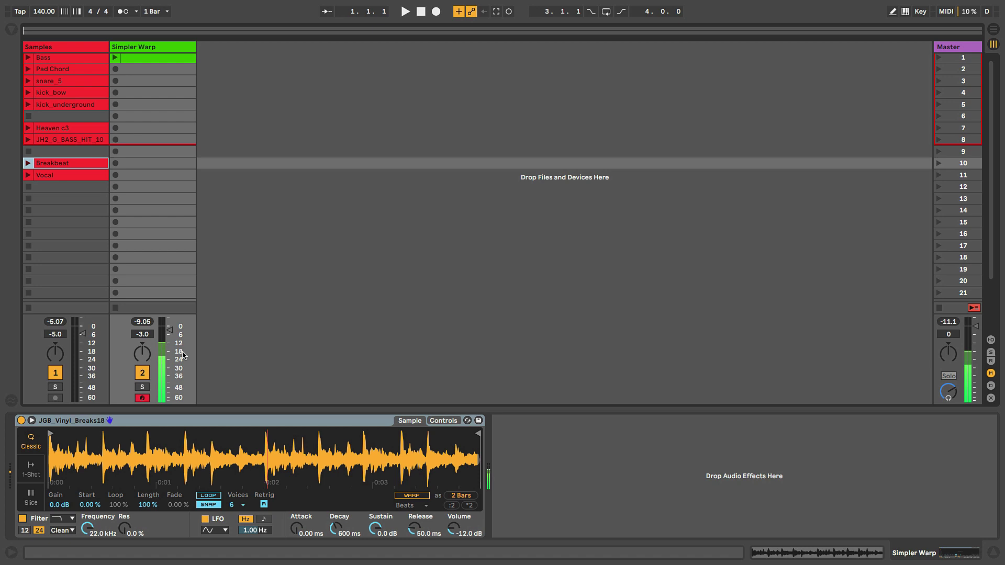
double_click(169, 332)
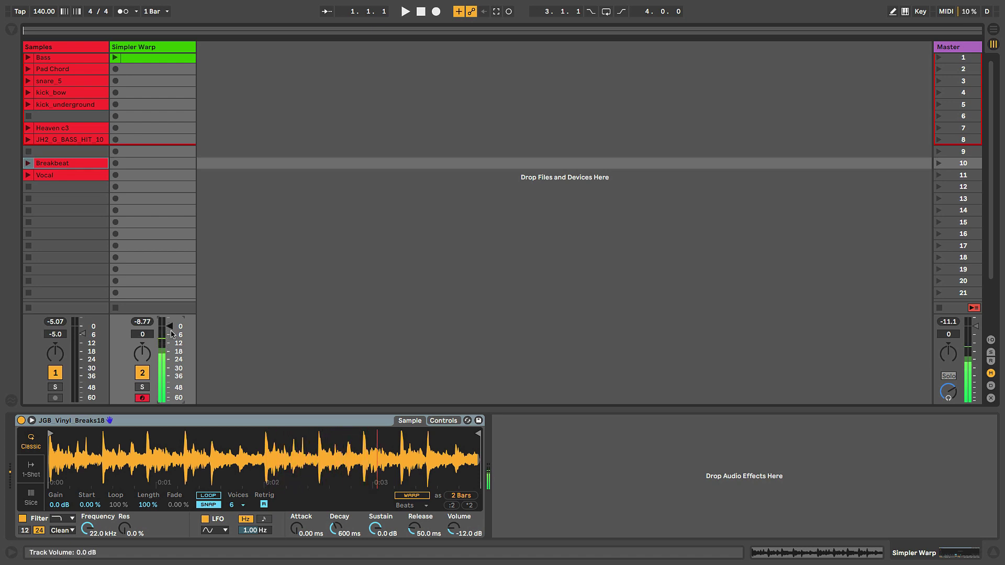
Turn on Warp in Simpler and compare it with the Breakbeat clip's 2-bar Beats-mode warp settings.
click(411, 495)
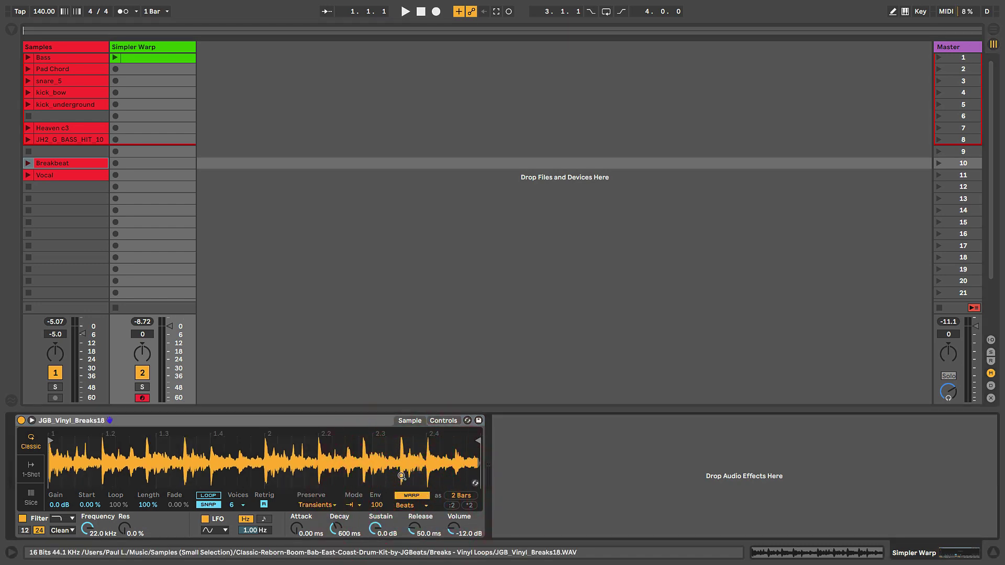
click(52, 164)
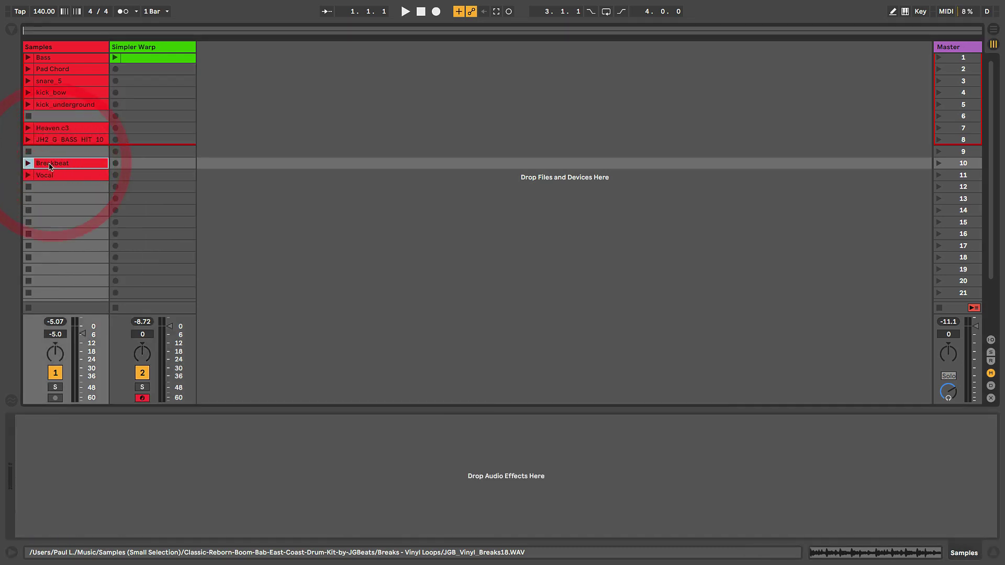
double_click(53, 164)
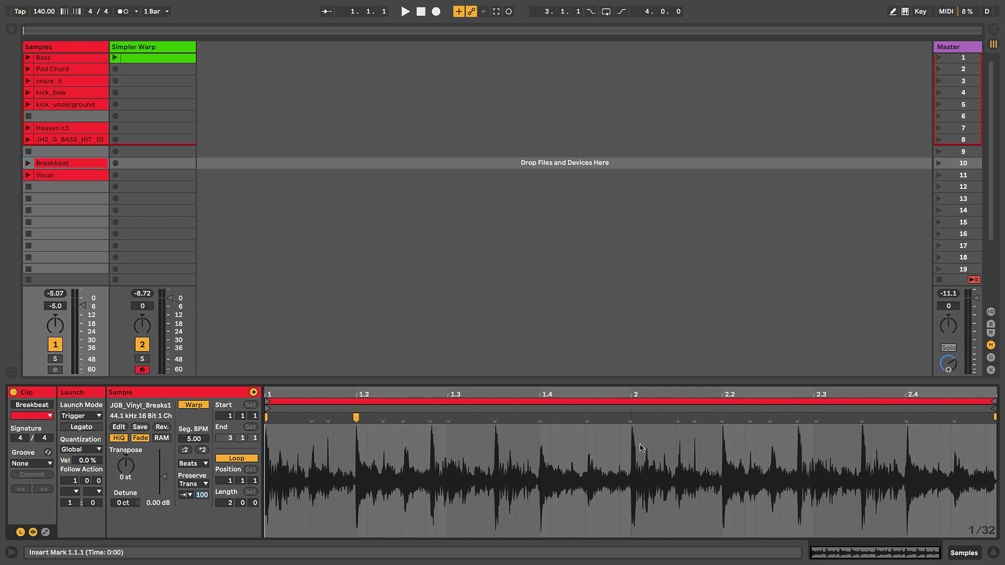
click(149, 49)
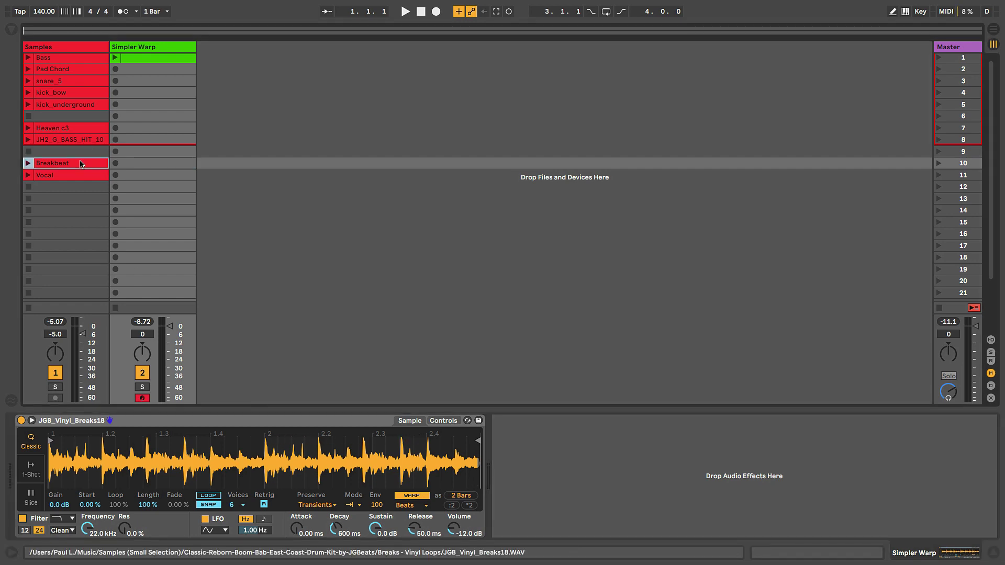
click(93, 165)
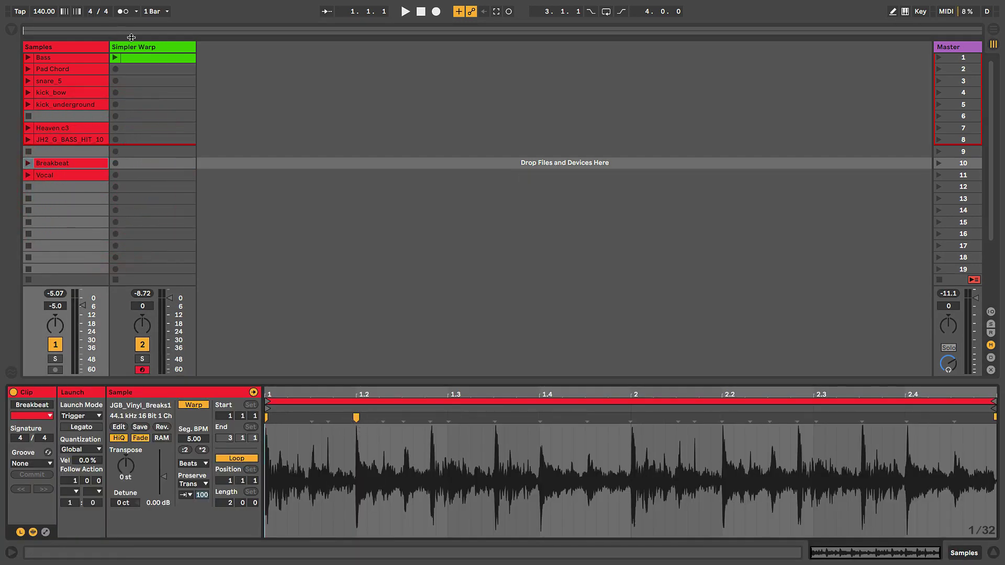
Inspect the Simpler Warp MIDI clip's C3, B2 and A#2 notes and select C3.
click(144, 59)
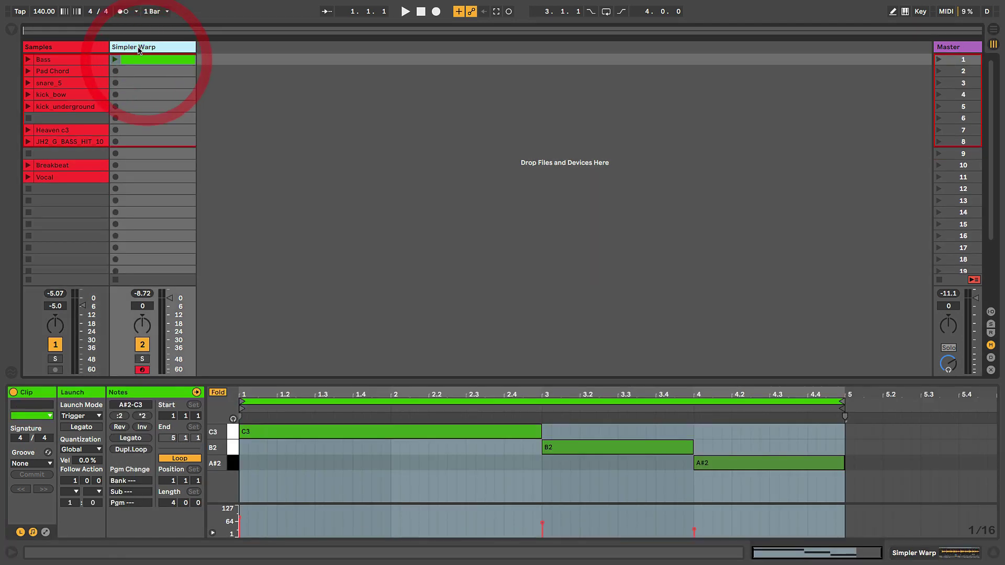
click(135, 47)
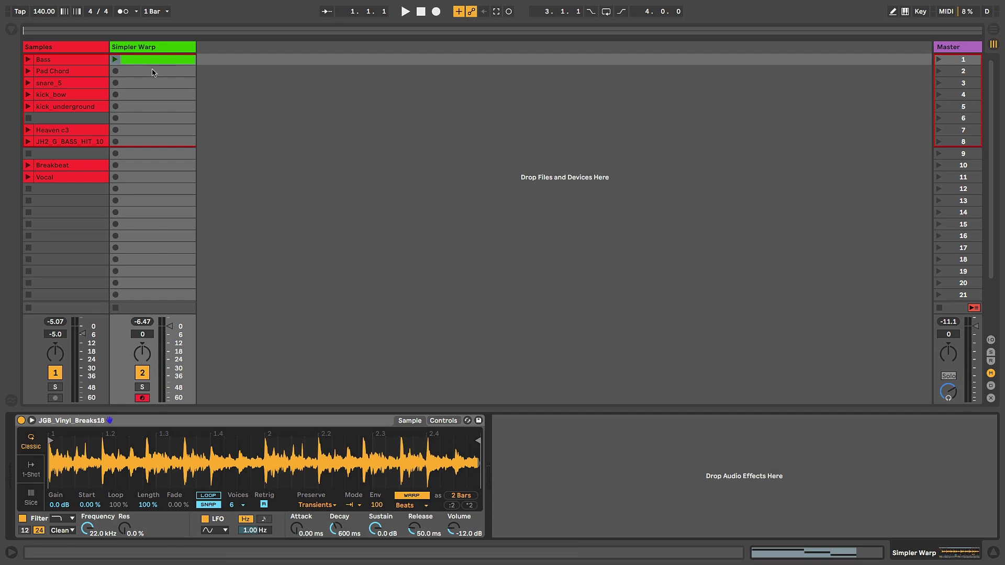
scroll(155, 62, down, 1)
click(136, 59)
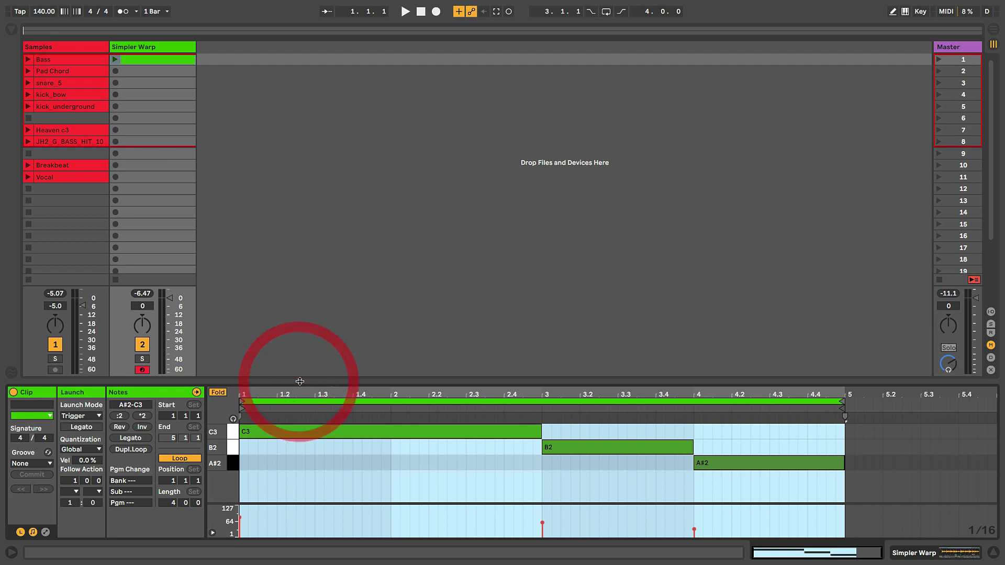
click(236, 432)
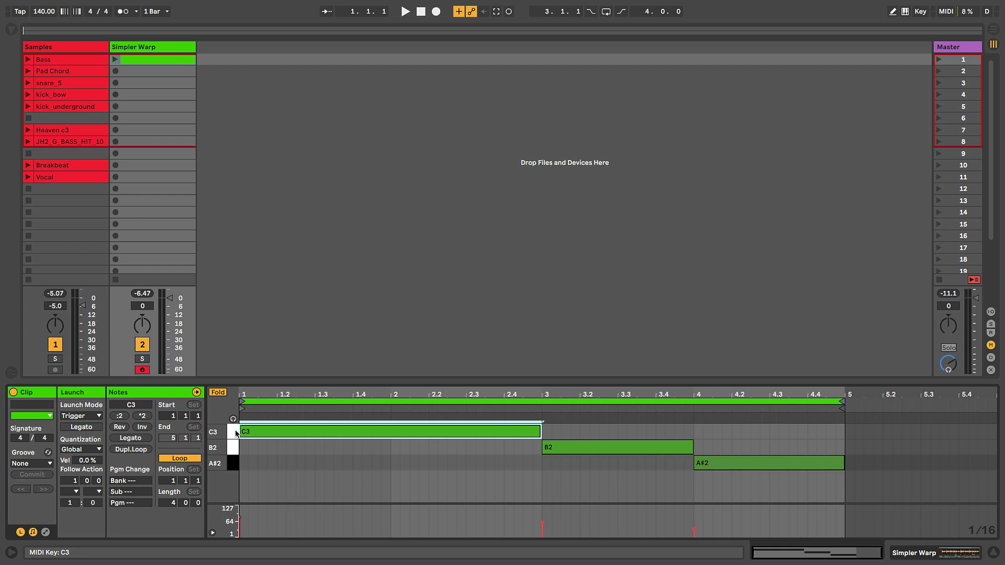
Audition the warped breakbeat in Simpler and launch the Simpler Warp clip.
key(shift+Tab)
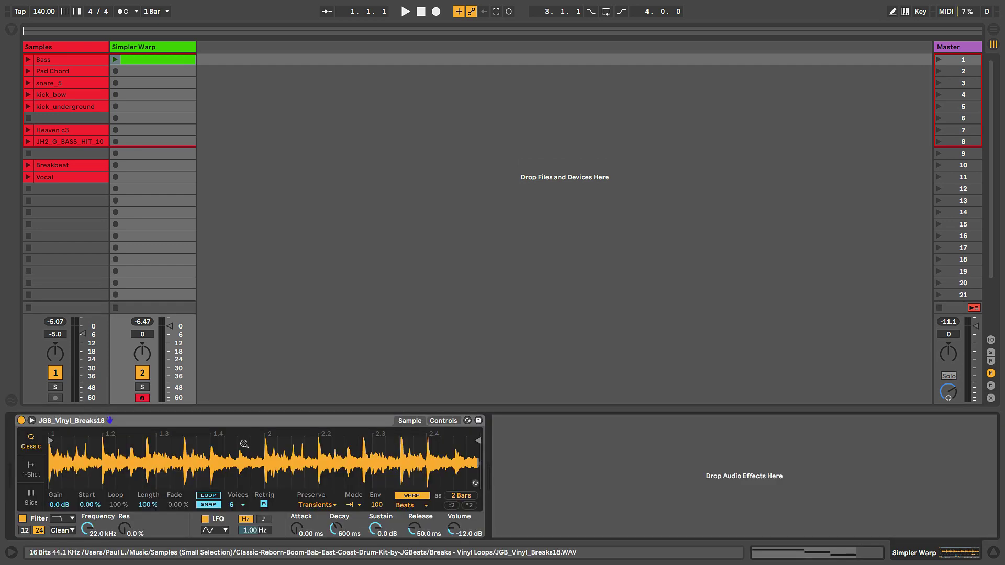
key(a)
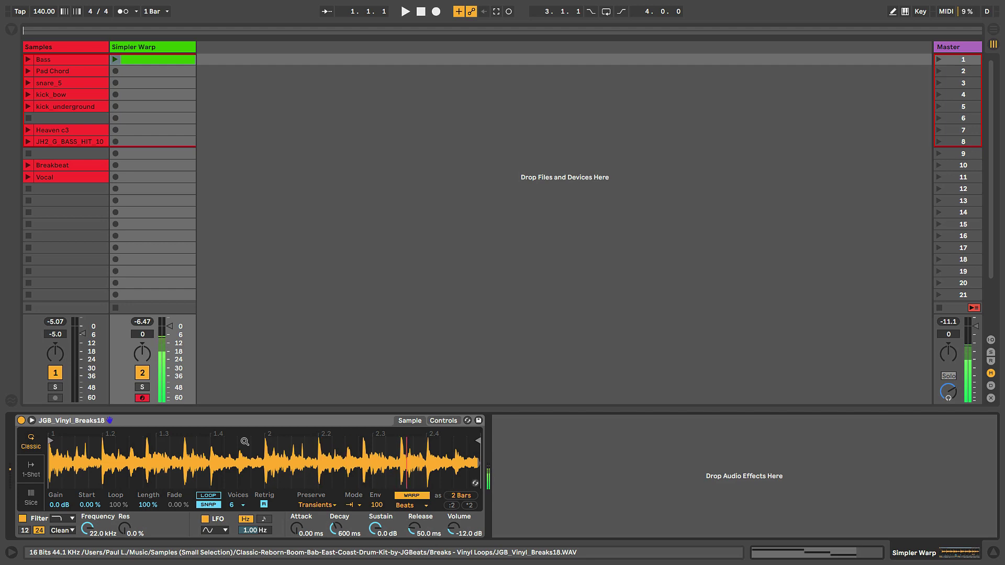
click(115, 60)
Show Simpler's Controls page and set Volume to 0 dB while the Simpler Warp clip plays.
click(139, 61)
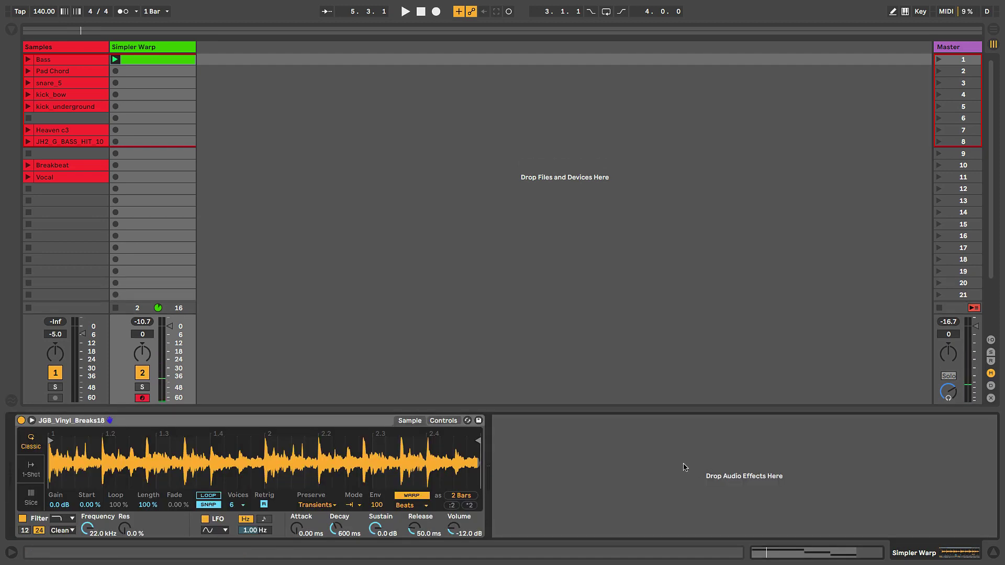
key(shift+Tab)
click(442, 421)
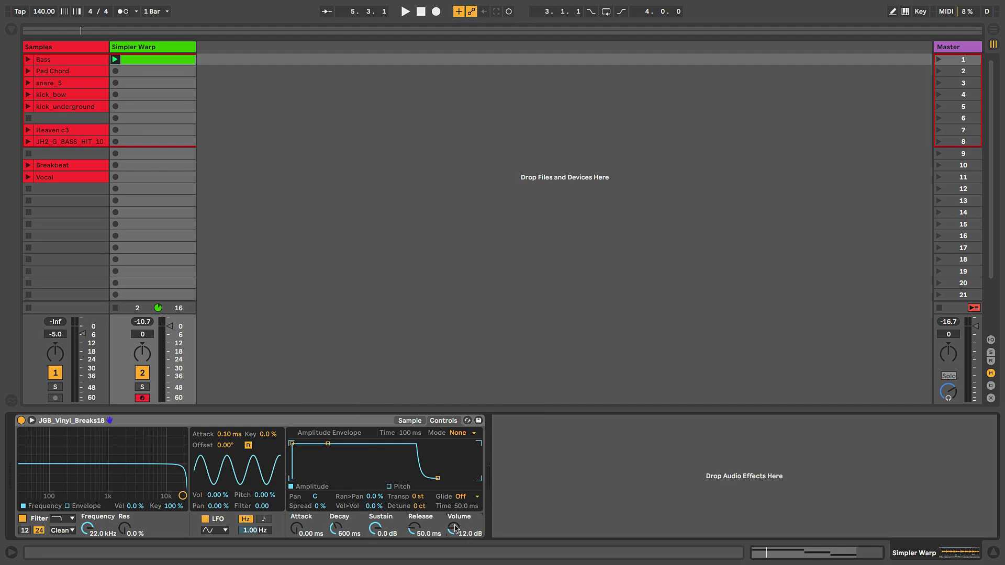
key(space)
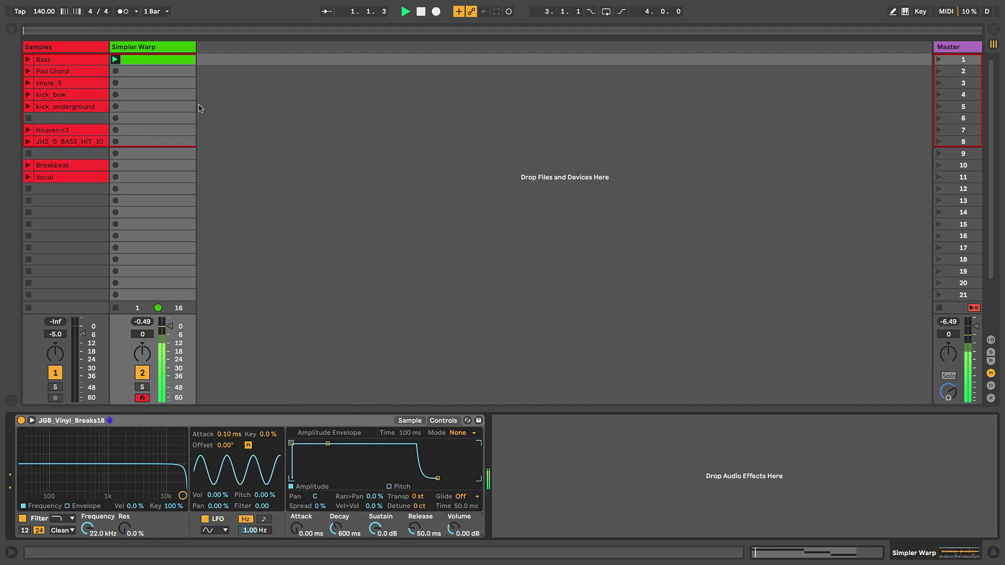
Check the clip's notes during playback, return to Simpler's Sample page, and stop playback.
click(155, 66)
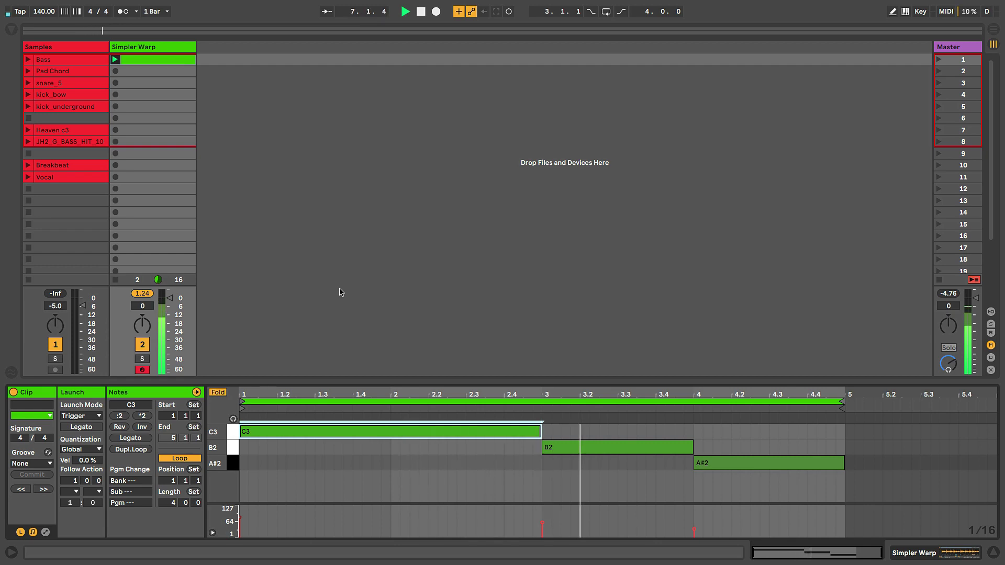
key(shift+Tab)
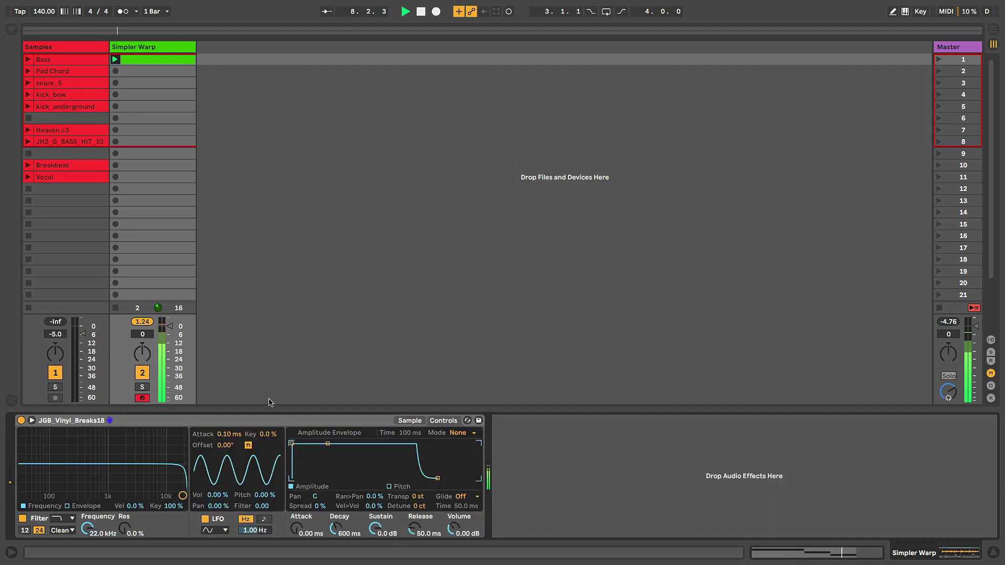
click(410, 420)
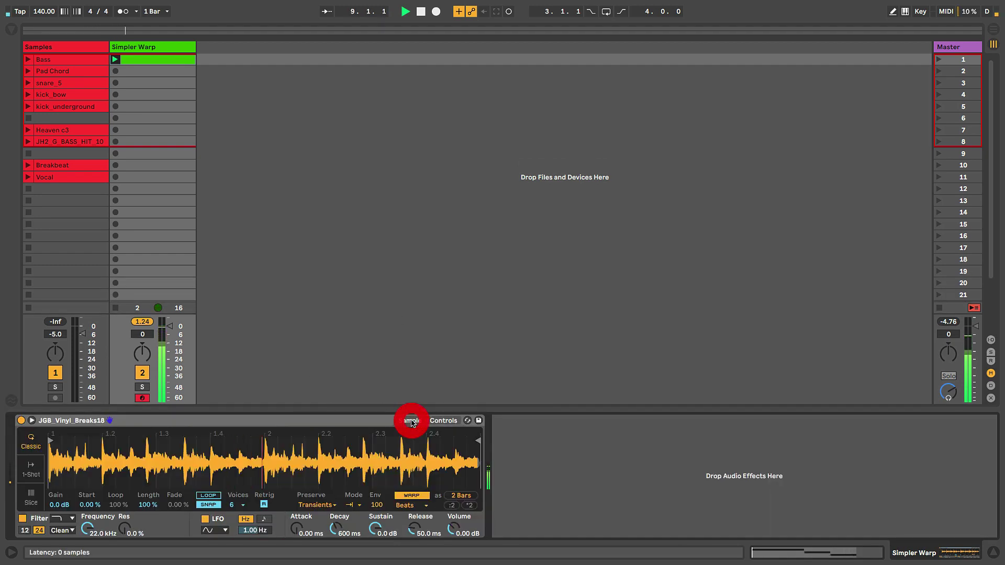
click(258, 422)
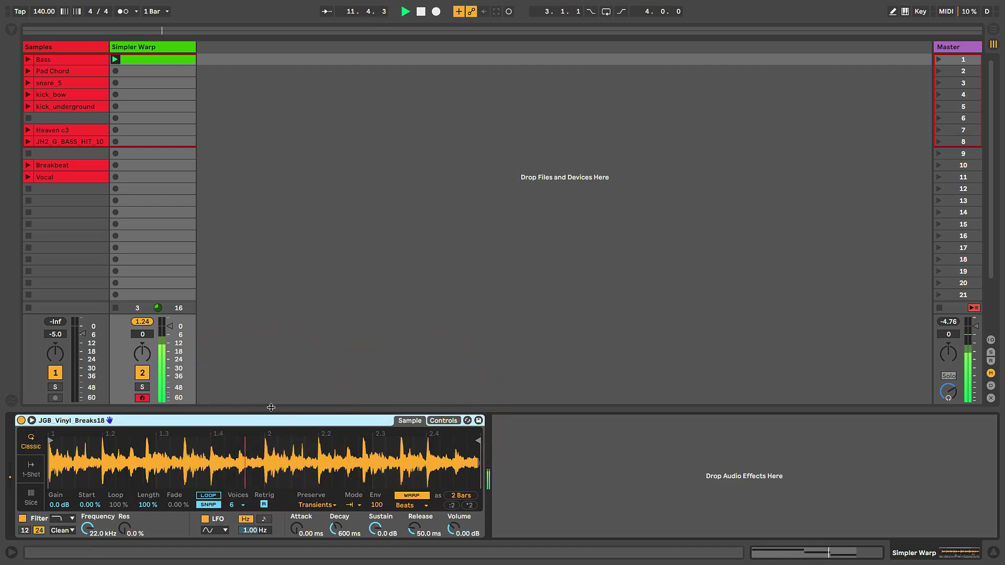
key(space)
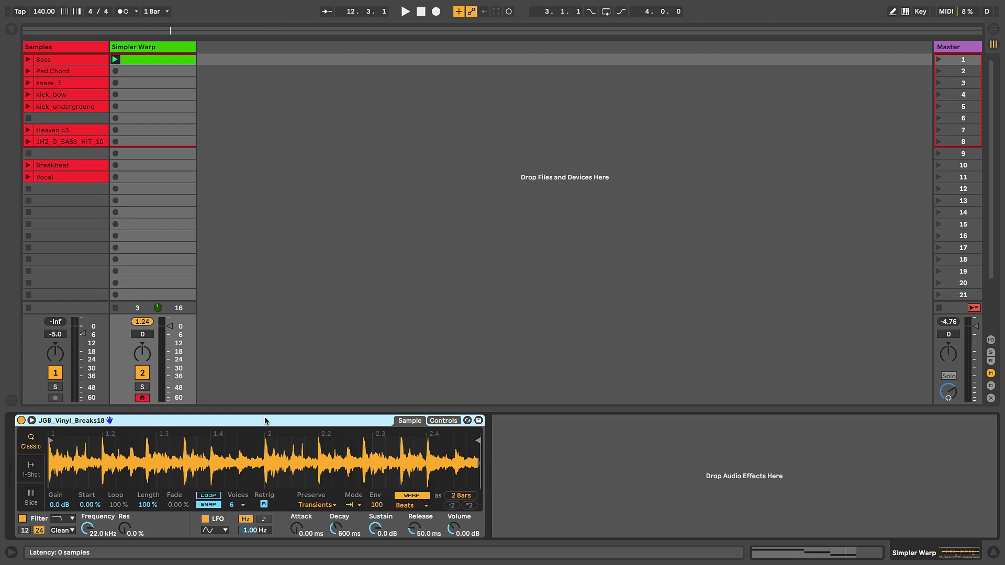
Delete the existing Simpler and load a default Simpler from Instruments onto the Simpler Warp track.
click(265, 420)
key(Delete)
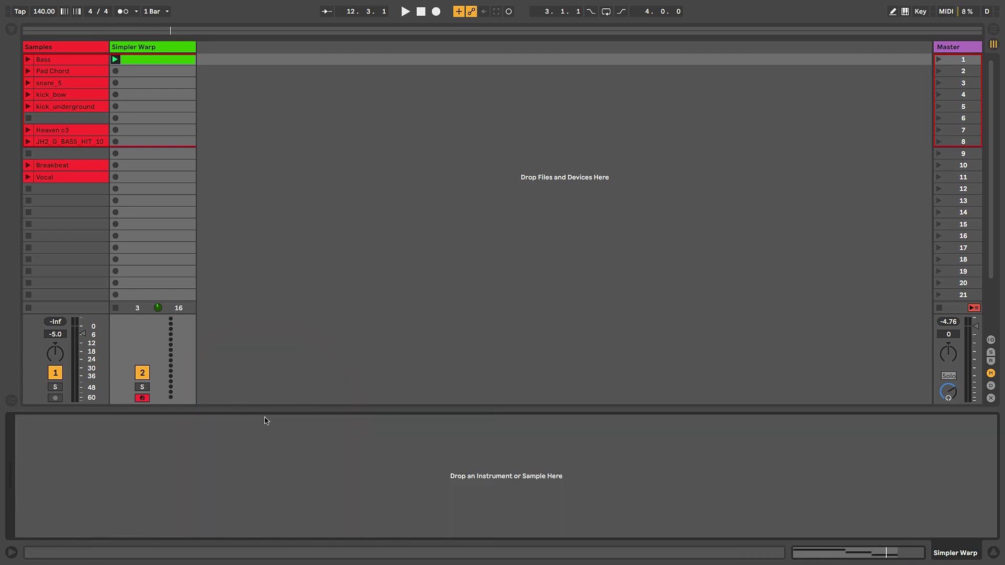
click(117, 309)
click(12, 29)
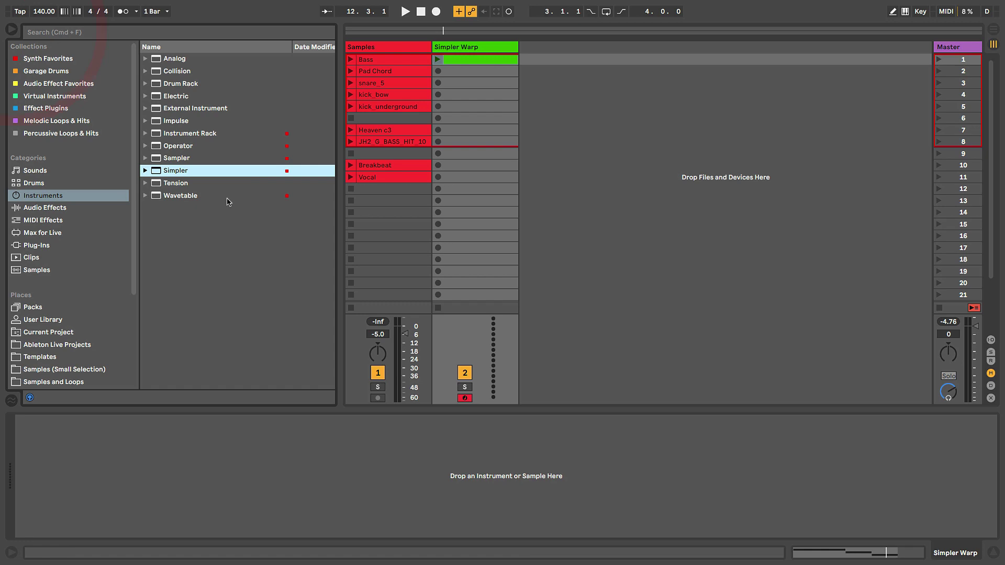
drag(501, 63, 492, 46)
Close the browser and show the Vocal clip's Sh_Fem Vox 34.wav waveform in Clip View.
click(374, 182)
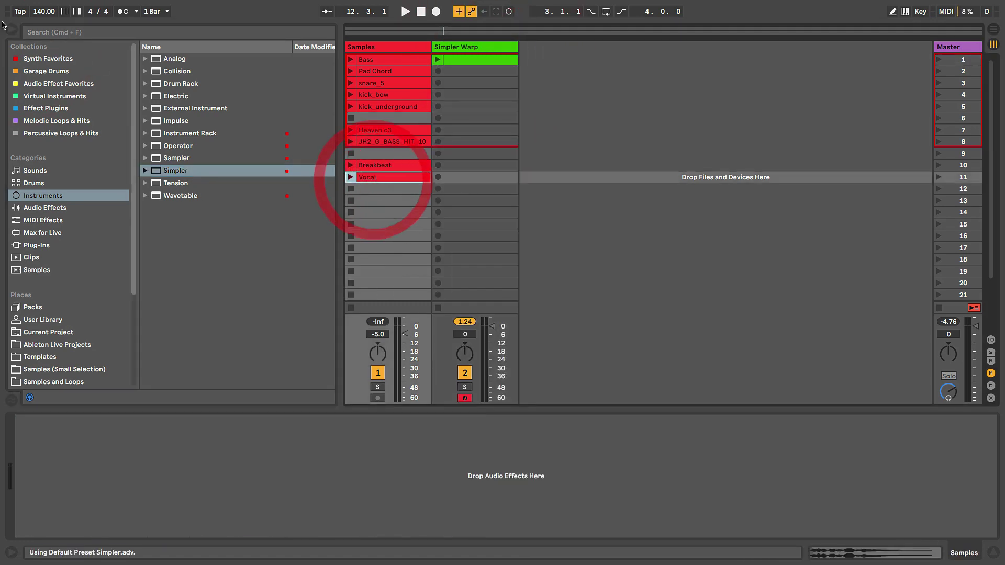
key(super+alt+b)
double_click(52, 178)
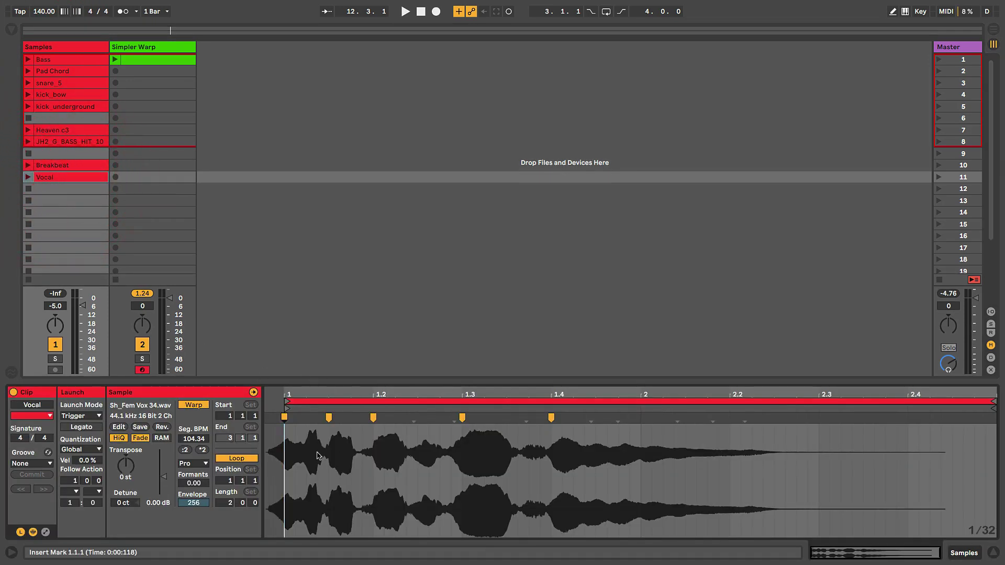
Play the Vocal clip and lower the Samples track volume to -8.0 dB.
click(29, 177)
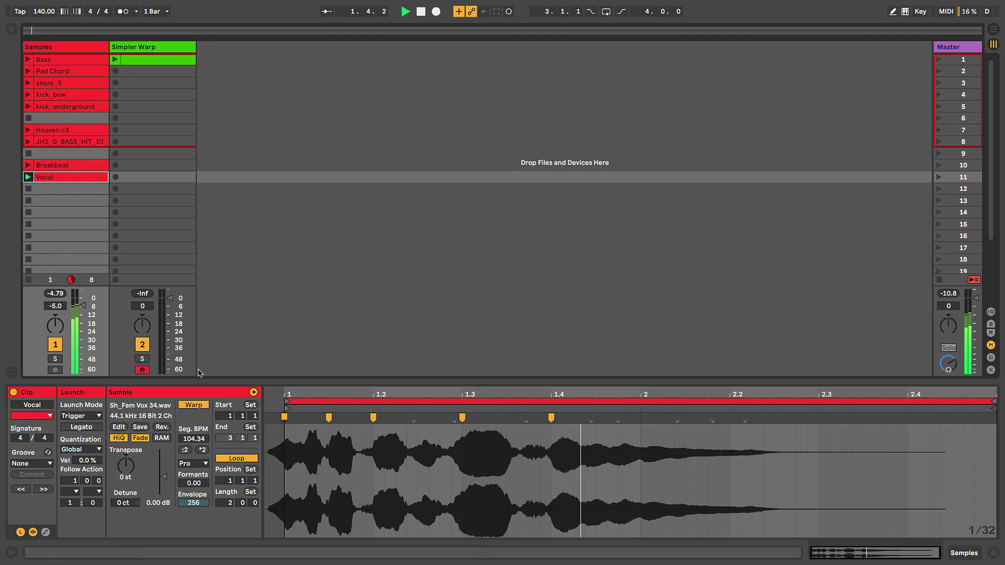
scroll(81, 313, down, 3)
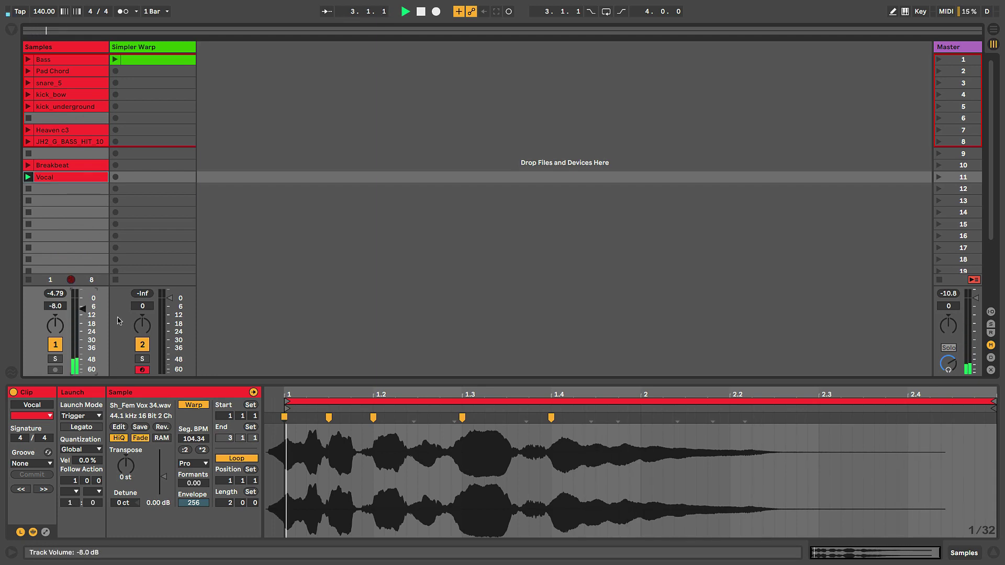
key(space)
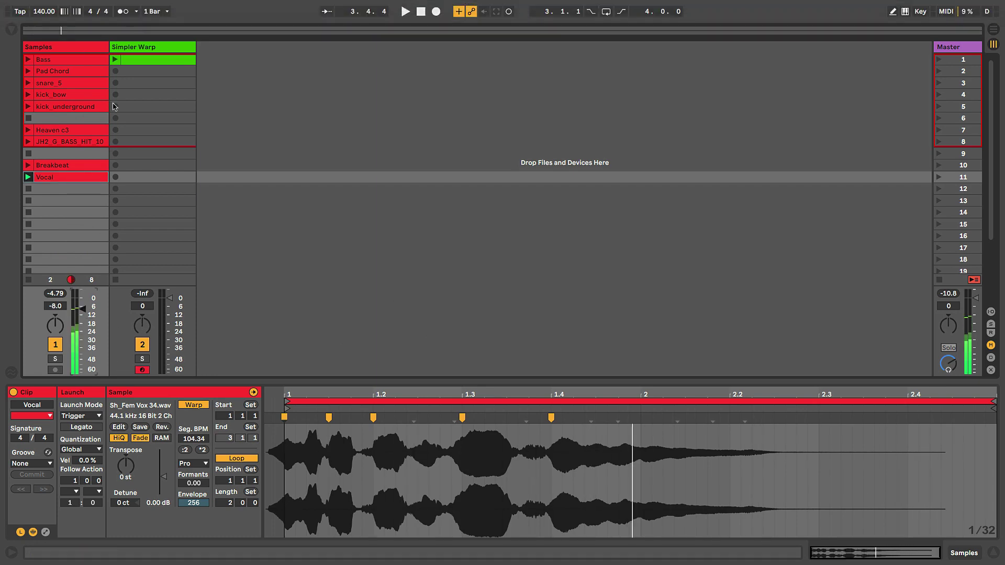
Replay the vocal with the metronome on, then stop it, turn the metronome off and show Simpler Warp's Simpler.
click(124, 12)
key(space)
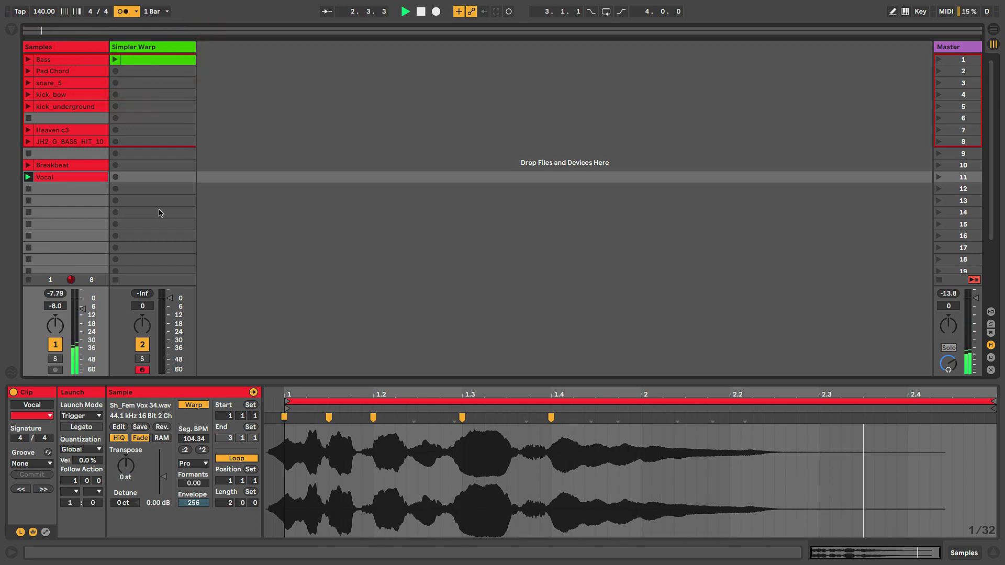
key(space)
click(26, 191)
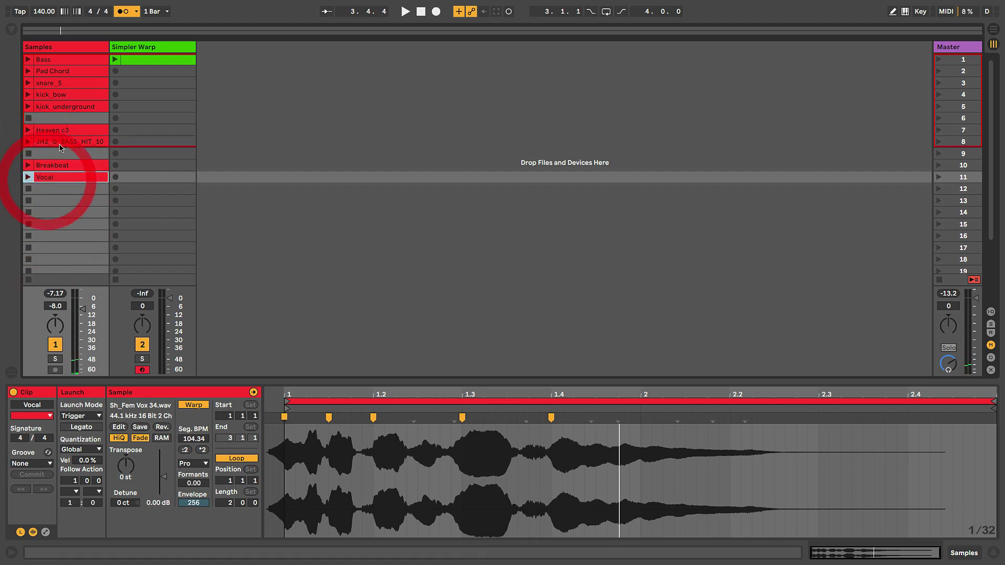
click(125, 11)
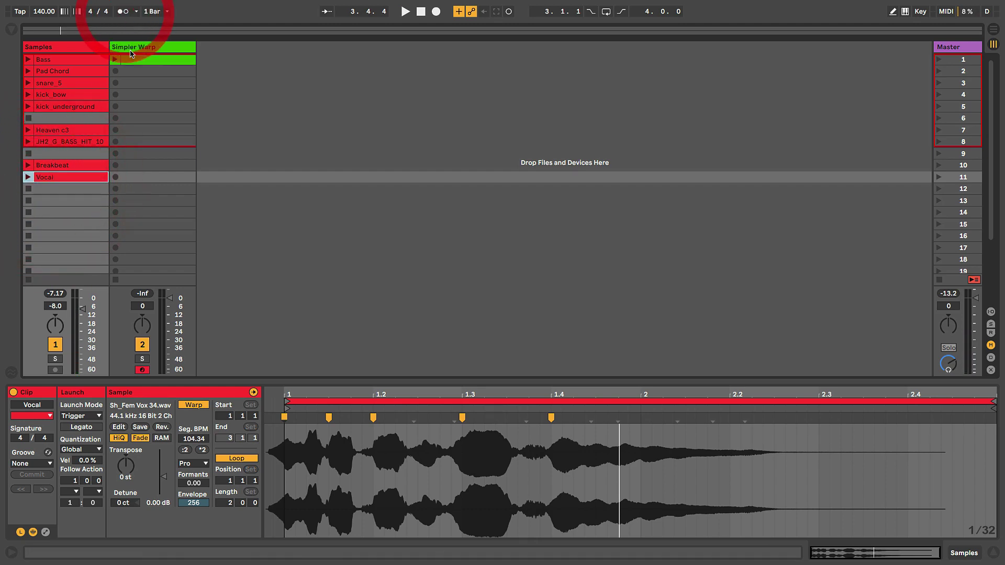
click(134, 47)
Drop the Vocal clip's Sh_Fem Vox 34 sample into Simpler and preview it three times.
drag(106, 180, 160, 446)
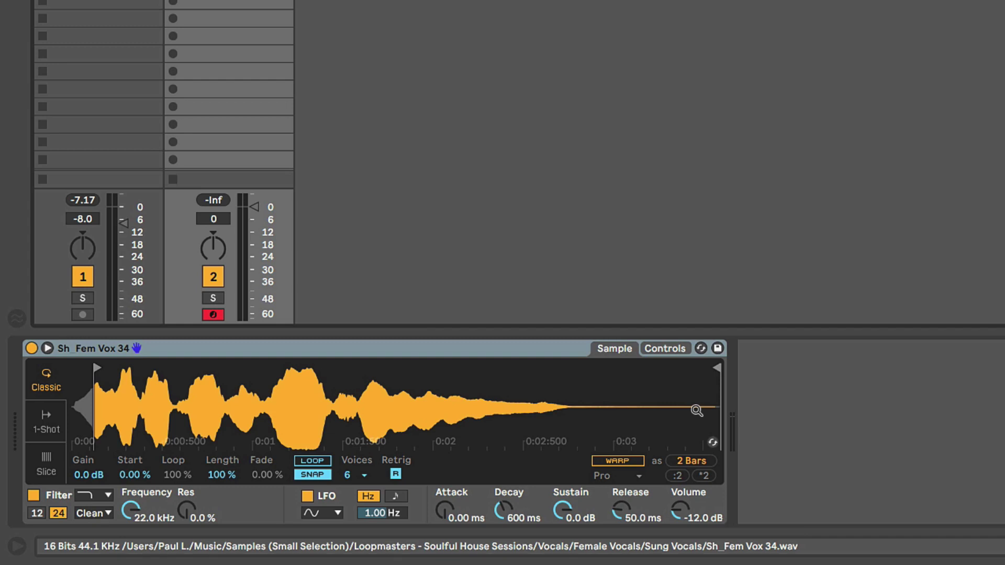
key(a)
key(a)
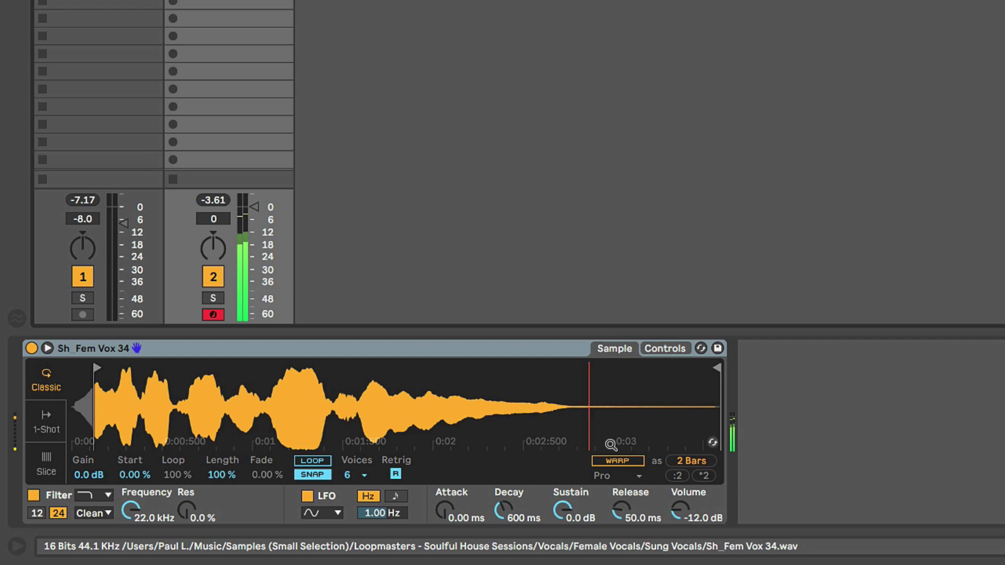
key(a)
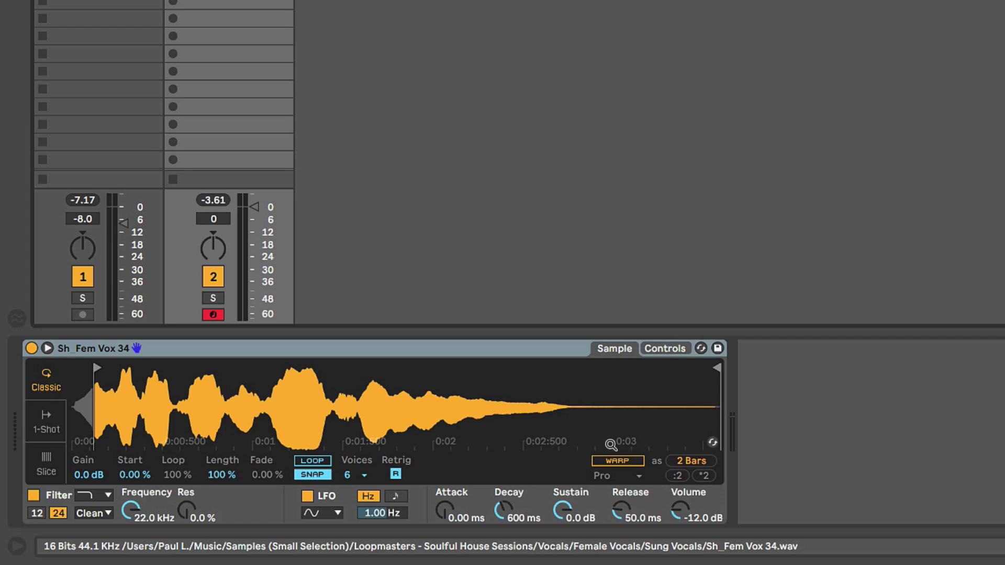
key(a)
click(356, 349)
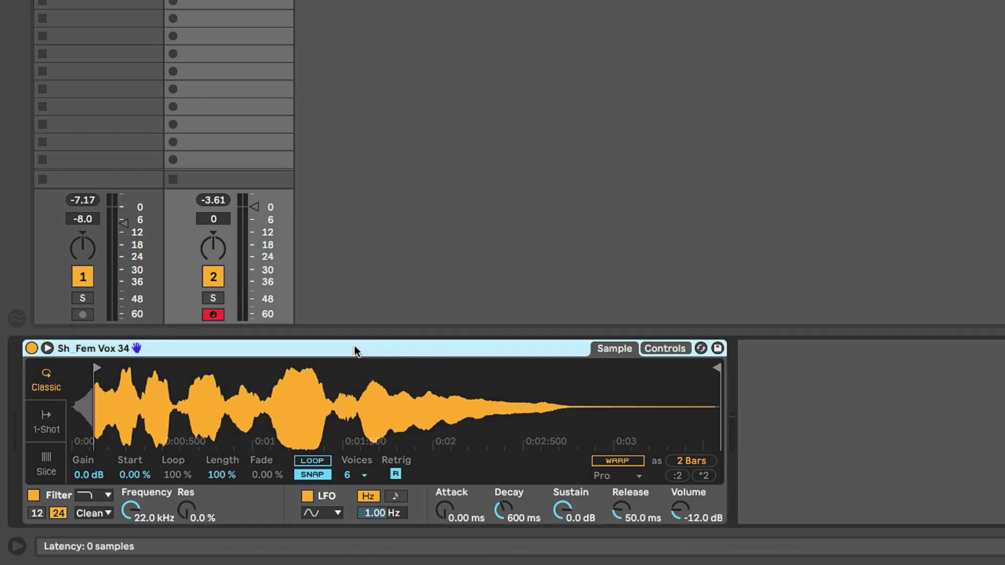
Warp the vocal in Simpler as 2 bars in Pro mode, play it, and set the track to -5.0 dB.
click(608, 462)
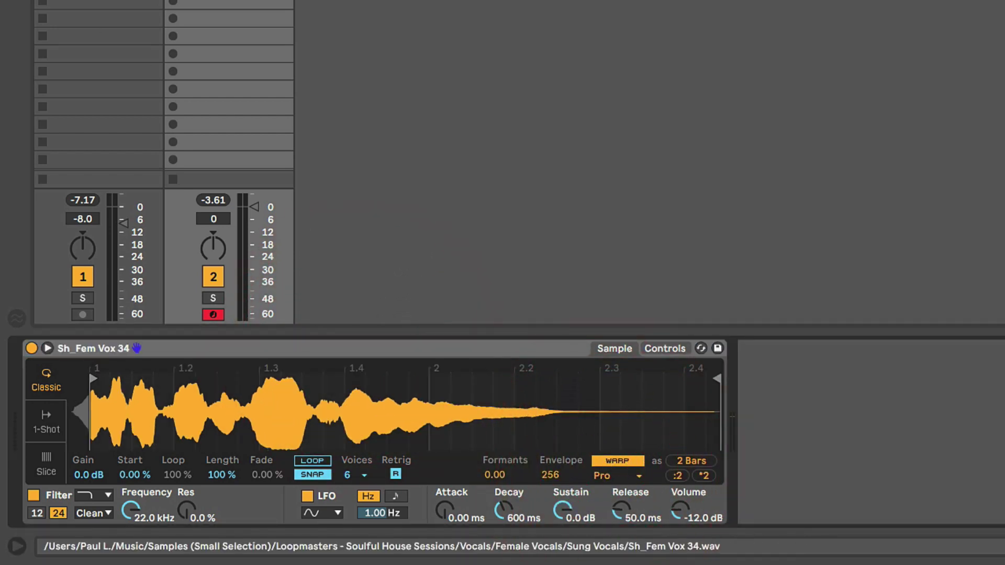
click(99, 4)
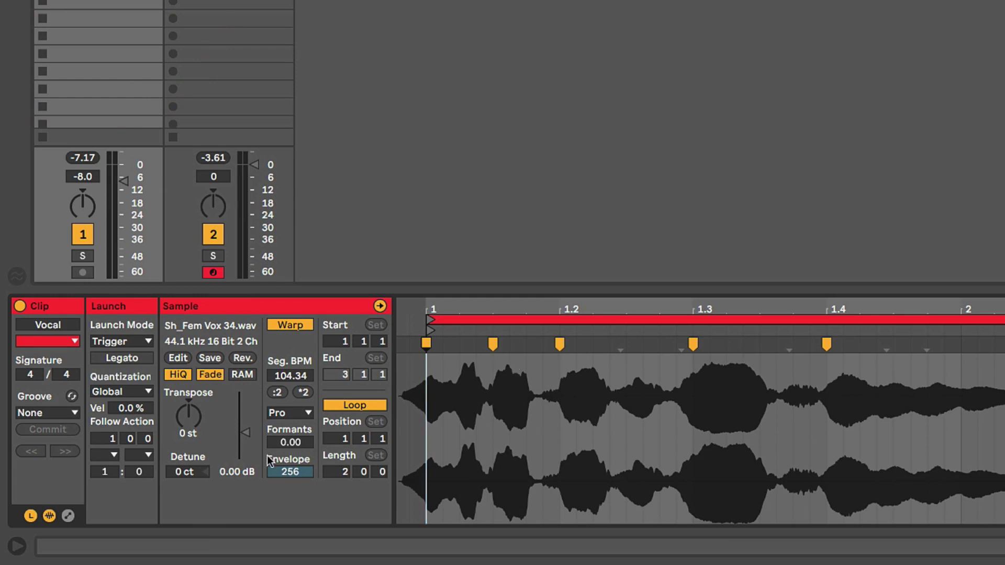
click(284, 413)
click(283, 412)
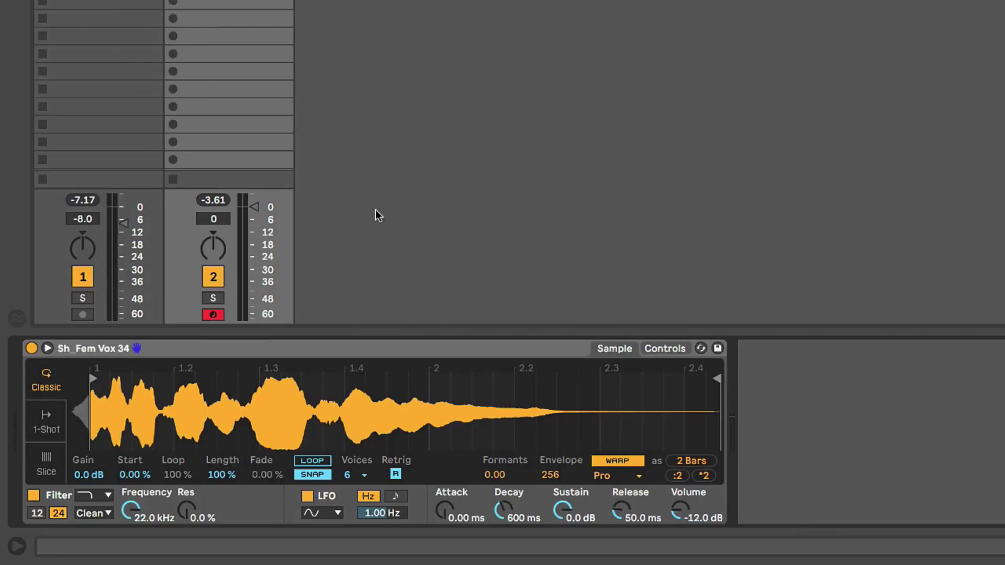
click(618, 473)
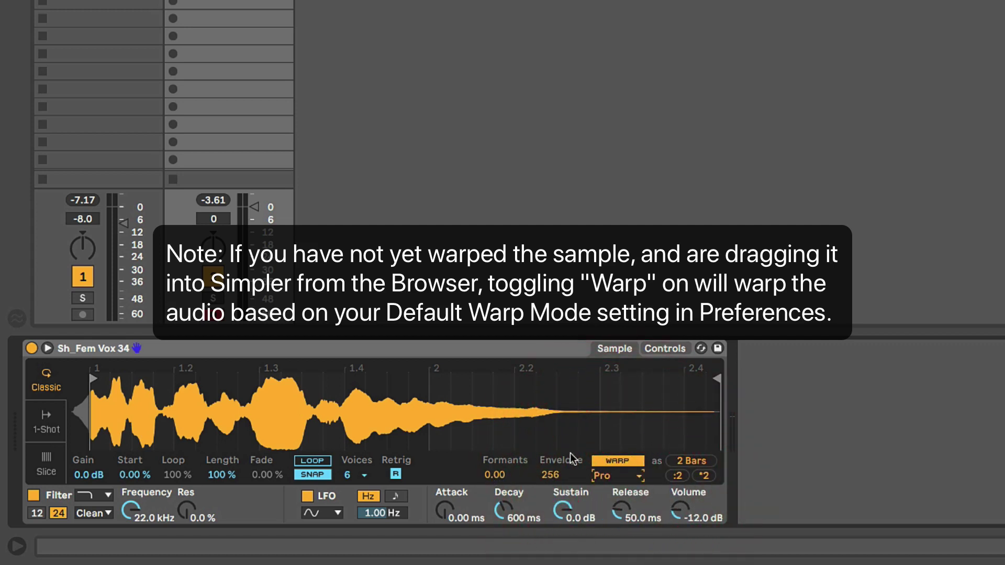
key(space)
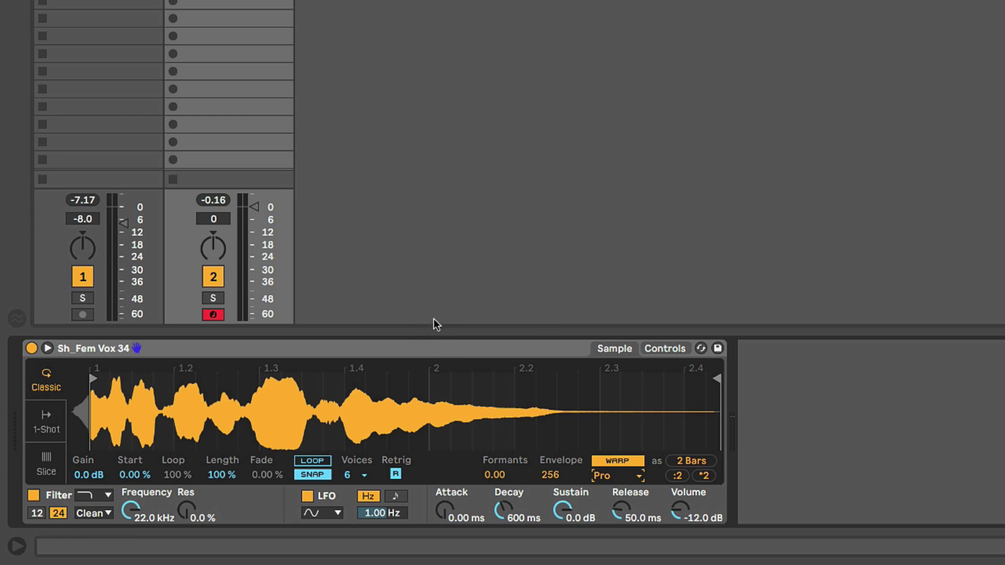
drag(249, 209, 249, 215)
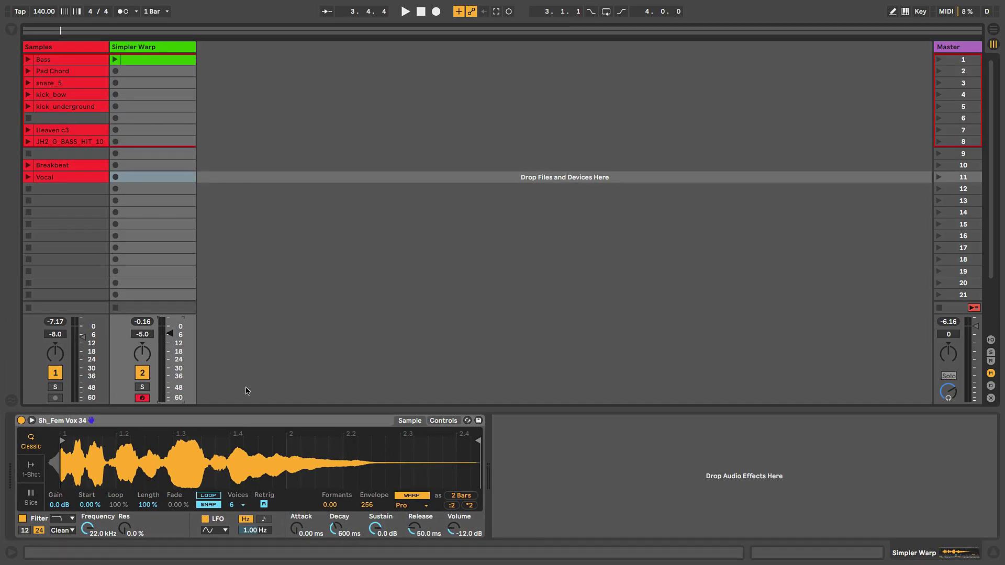
click(253, 419)
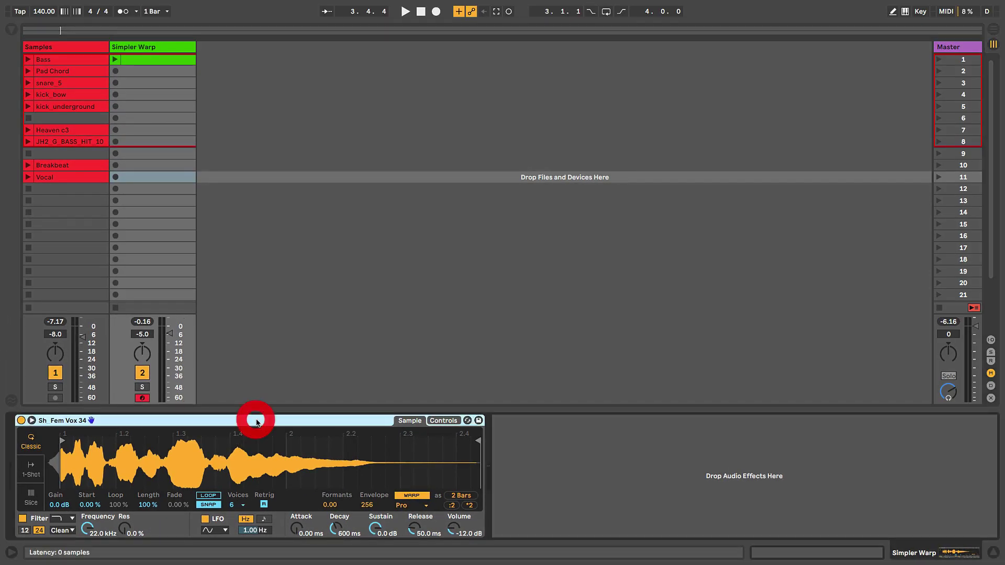